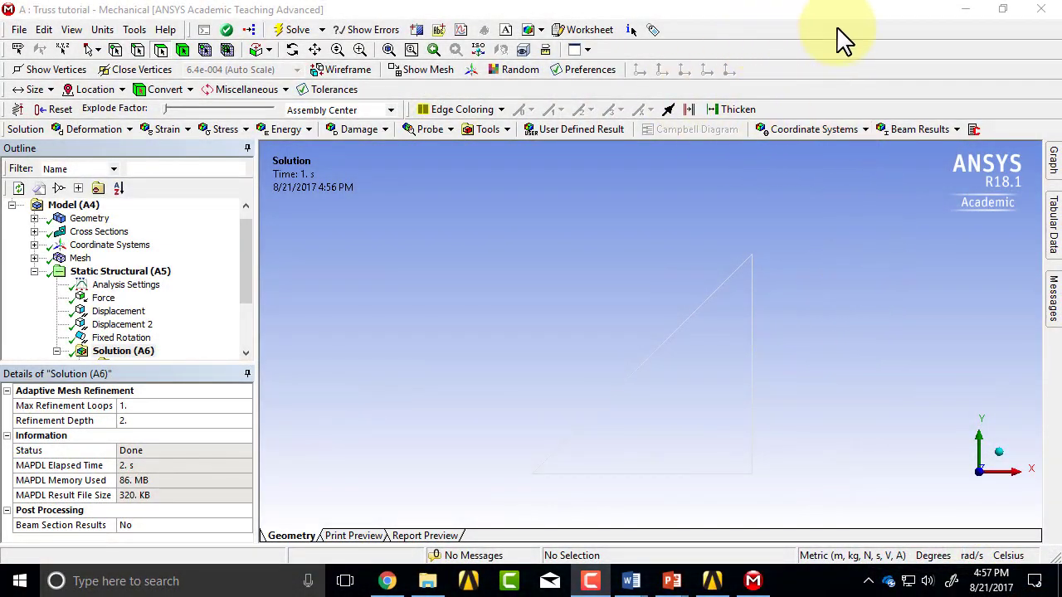
# Step: Close the Mechanical window on the solved truss analysis to get back to Workbench
pyautogui.click(1041, 10)
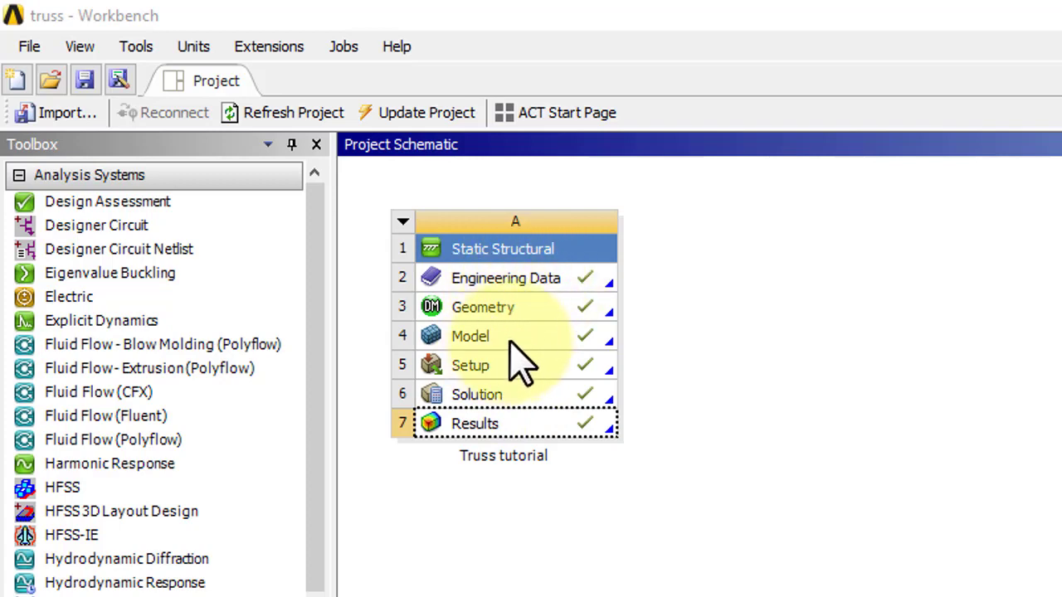
# Step: Duplicate the Truss tutorial system from its Model cell, name it 'Mesh 2', and open its model
pyautogui.click(510, 341)
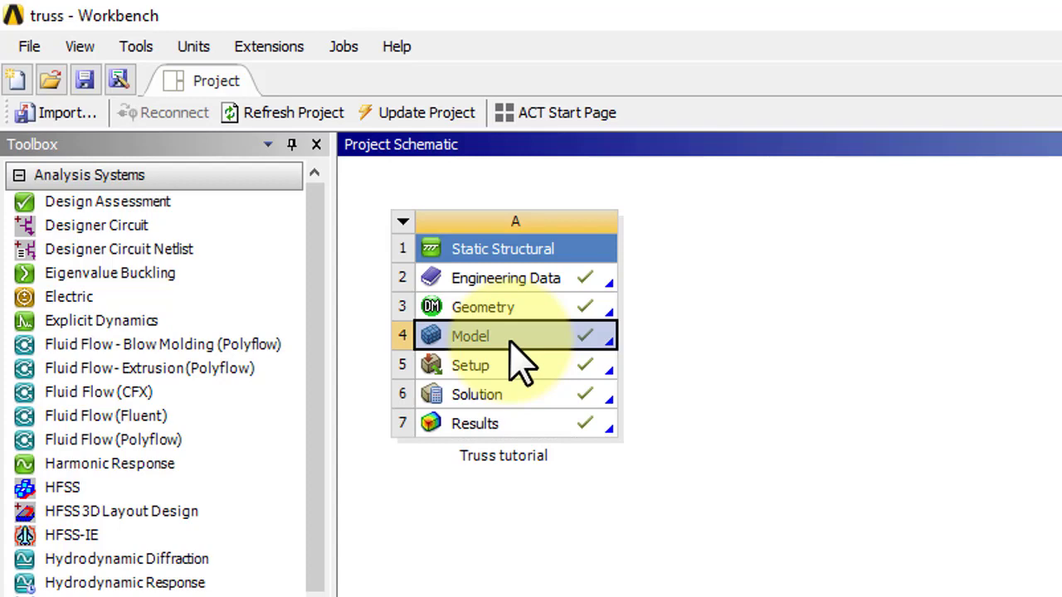
pyautogui.rightClick(516, 358)
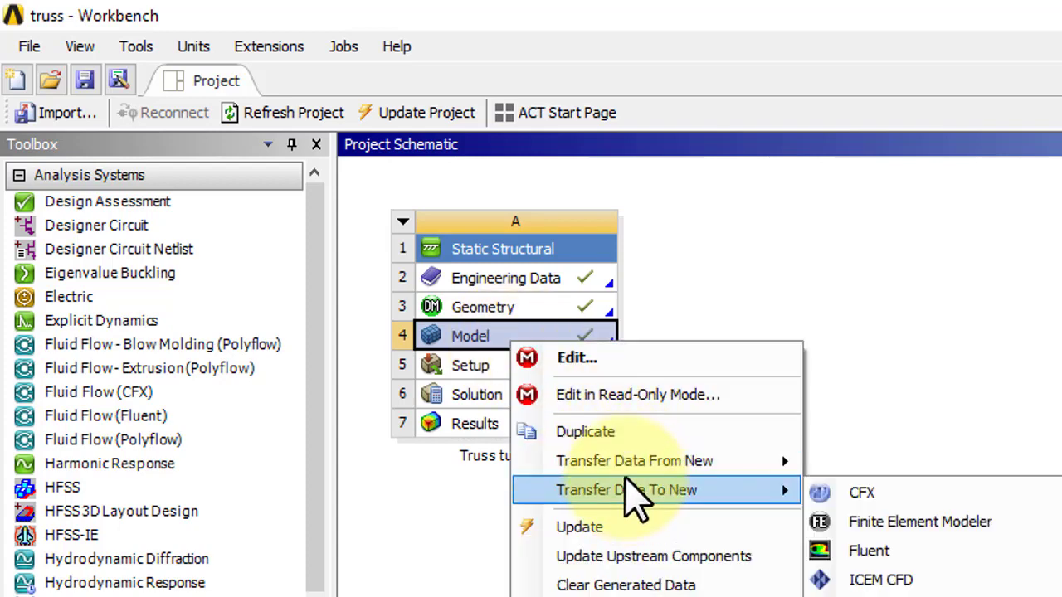
pyautogui.click(627, 438)
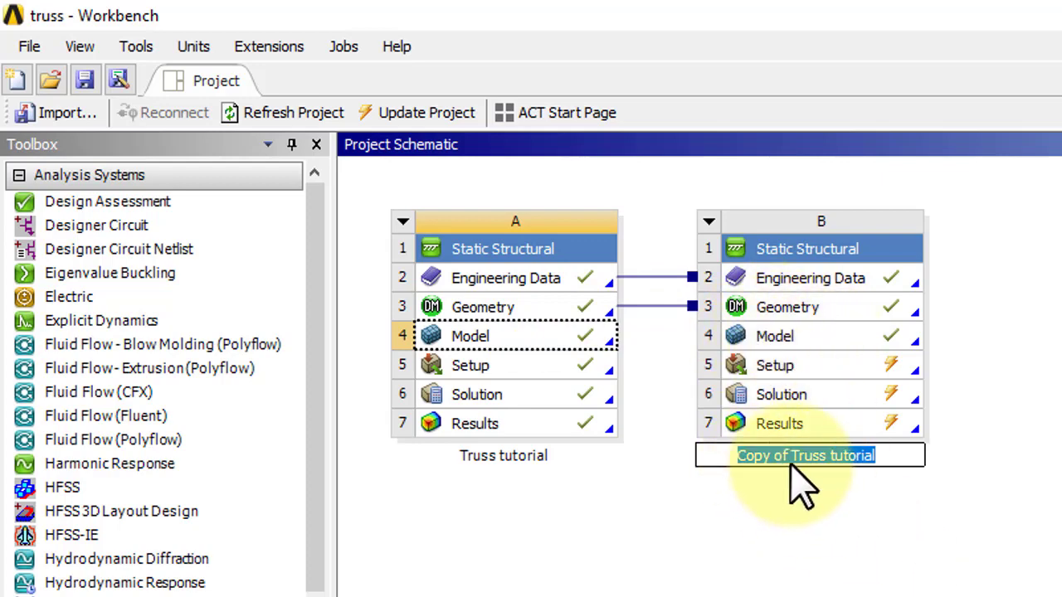
pyautogui.write('Mesh 2')
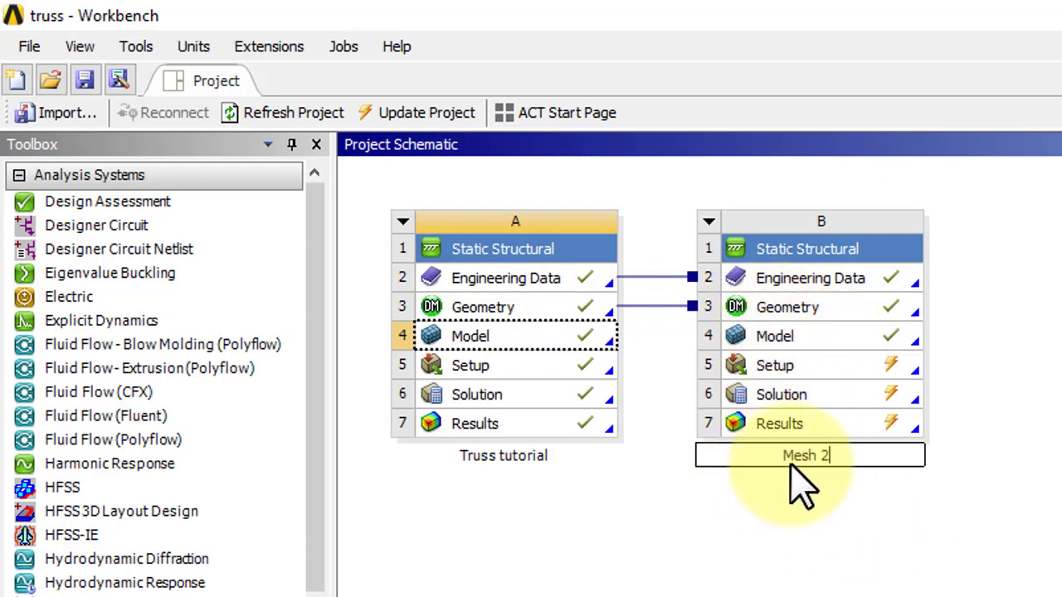
pyautogui.press('Return')
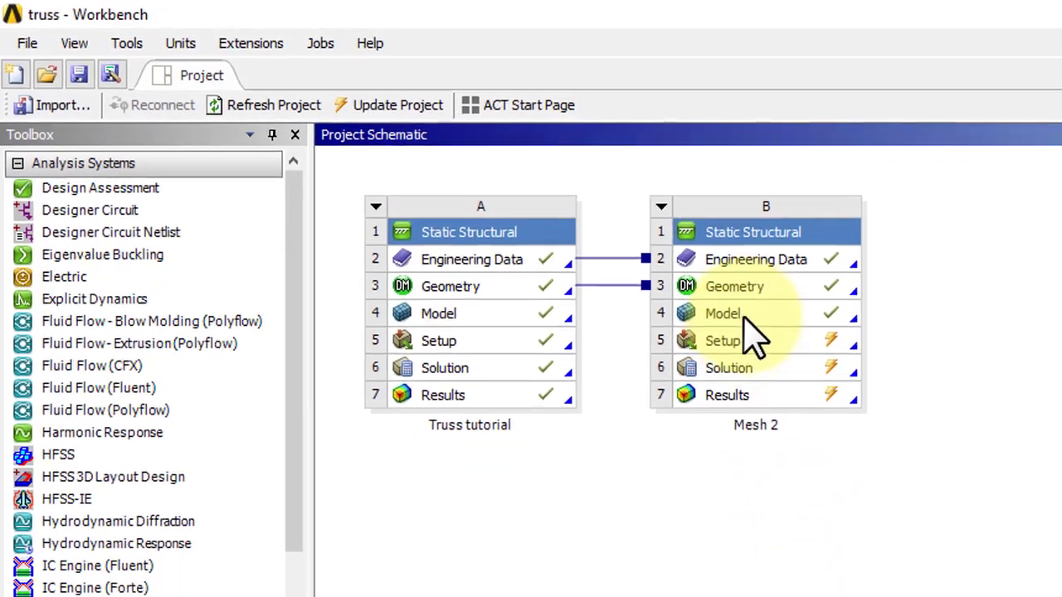
pyautogui.doubleClick(745, 316)
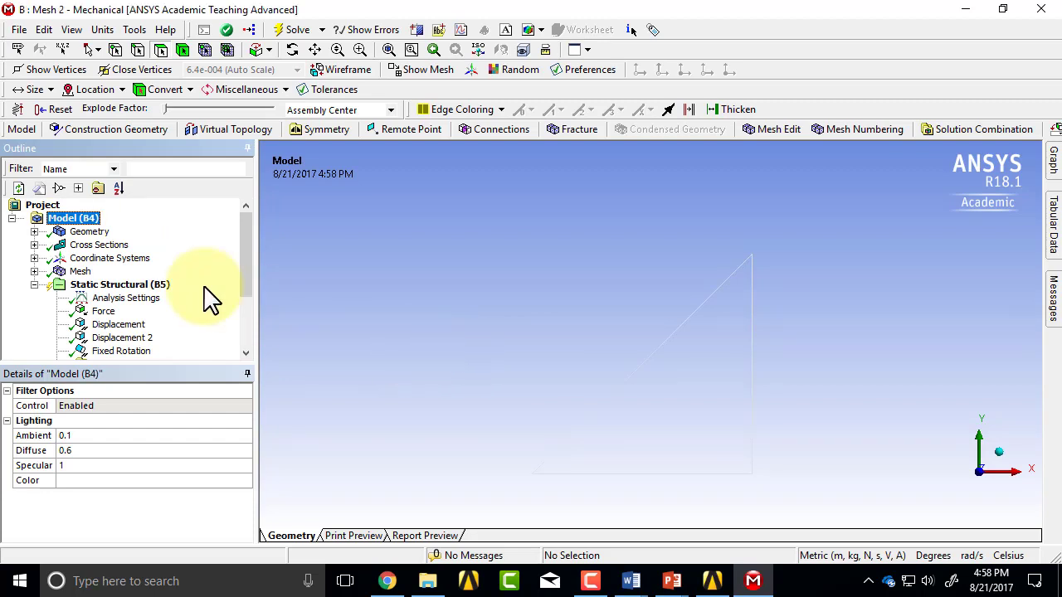
# Step: Set Edge Sizing to 10 divisions and select Mesh to regenerate it
pyautogui.click(34, 271)
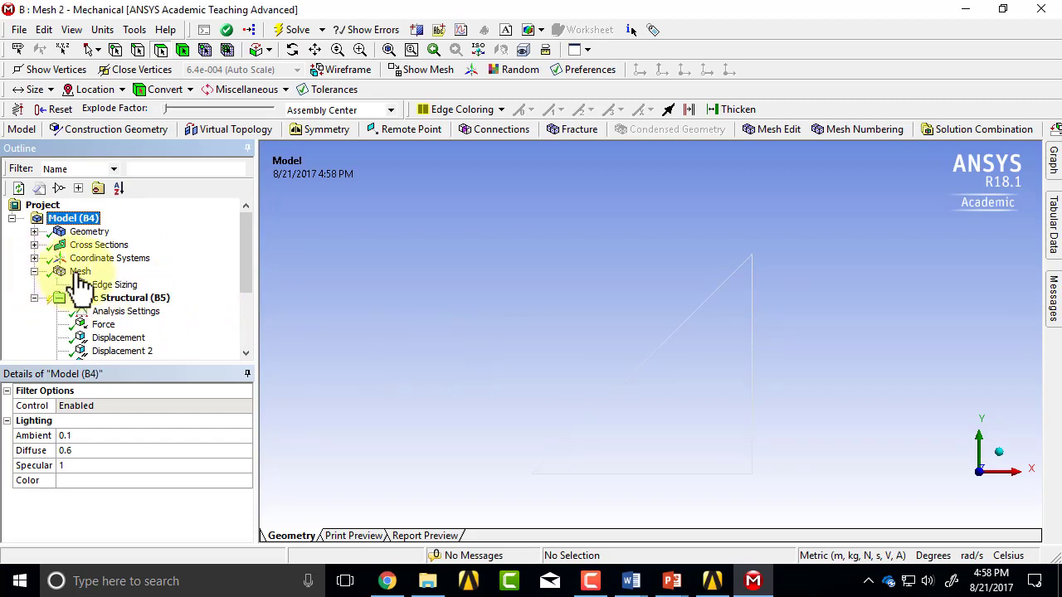
pyautogui.click(108, 286)
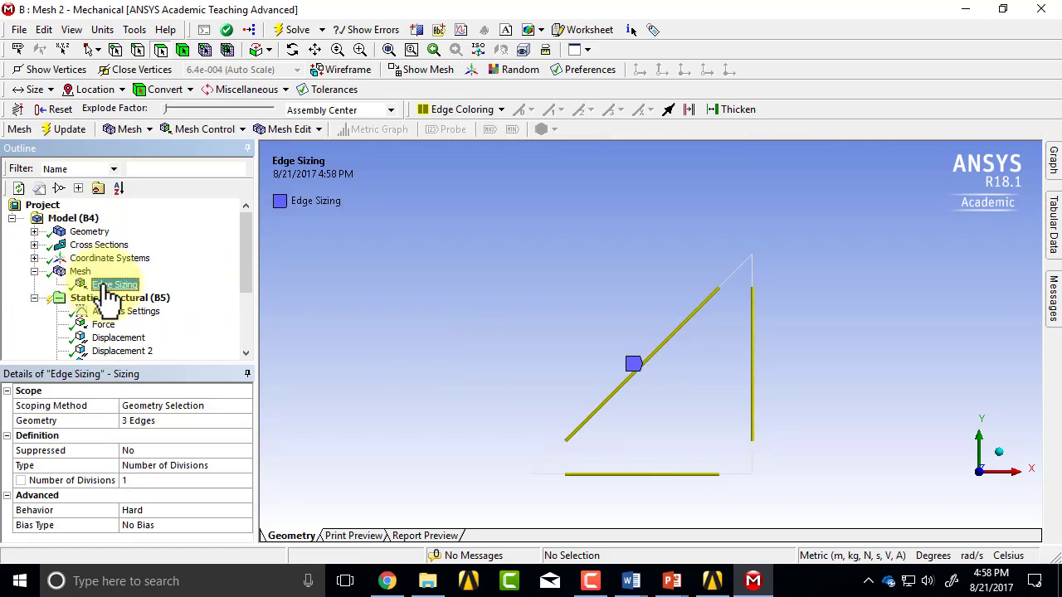
pyautogui.click(133, 481)
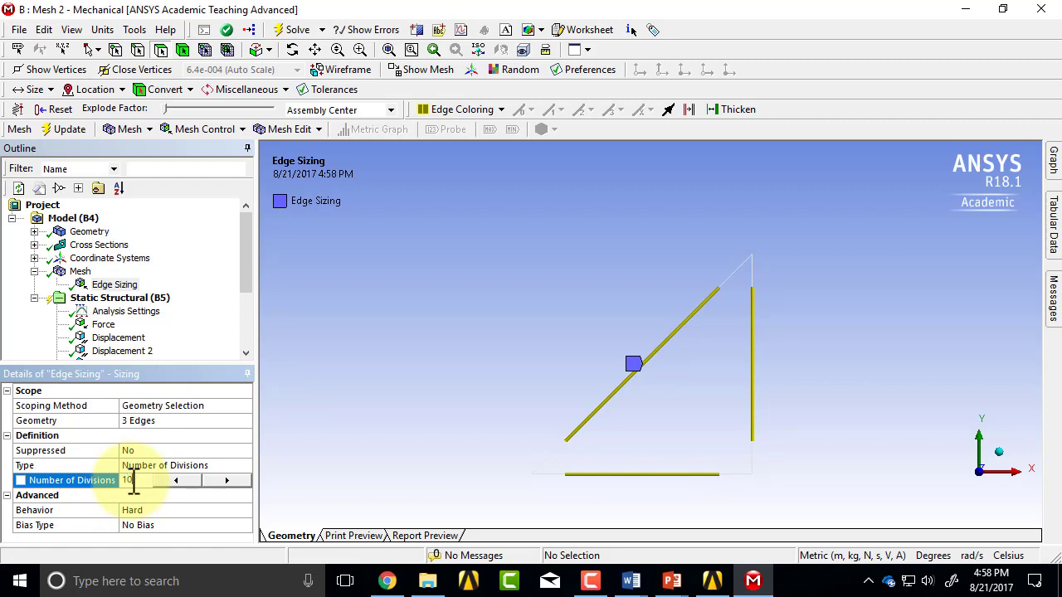
pyautogui.press('Return')
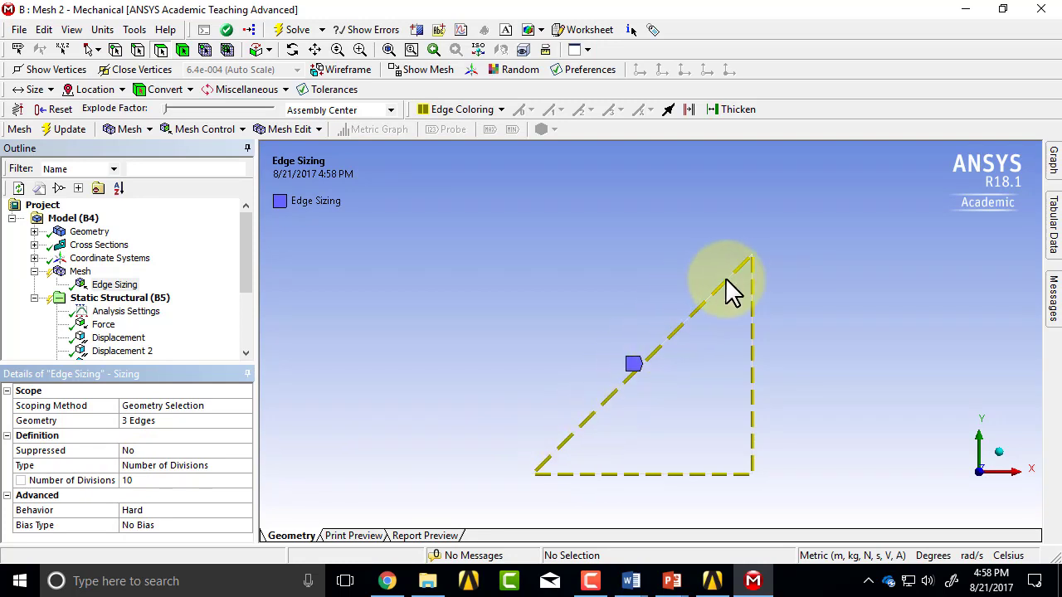
pyautogui.click(81, 273)
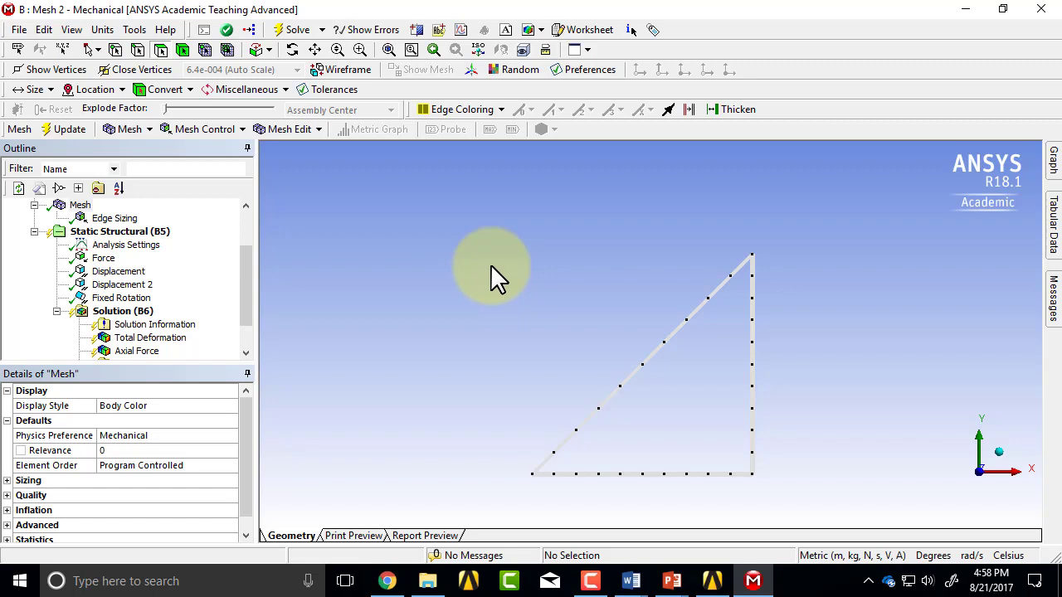
pyautogui.click(204, 50)
pyautogui.moveTo(610, 411); pyautogui.dragTo(695, 325)
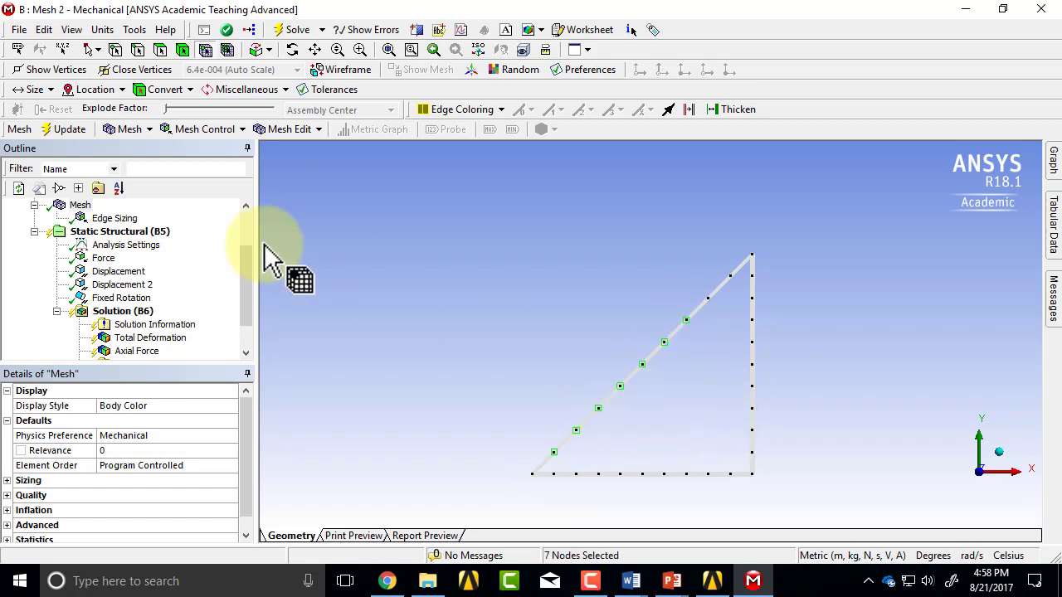
pyautogui.click(95, 52)
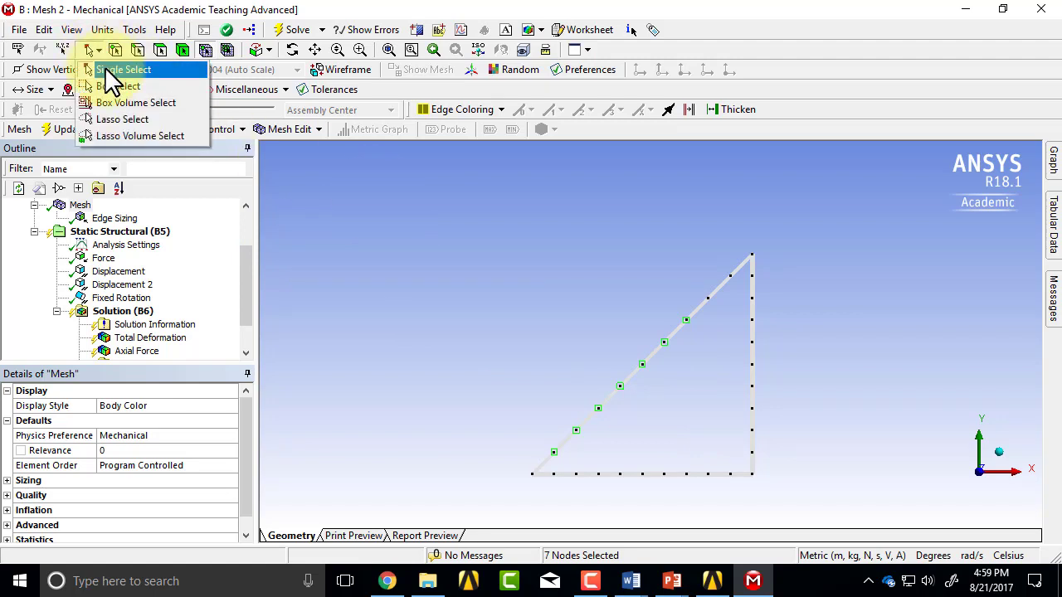
pyautogui.click(106, 70)
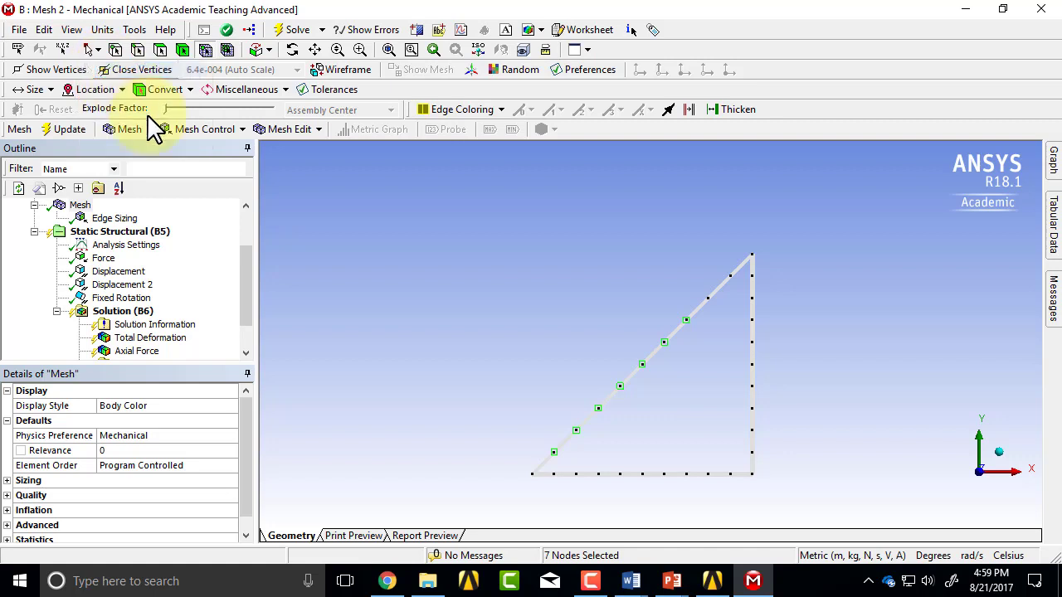
pyautogui.click(96, 51)
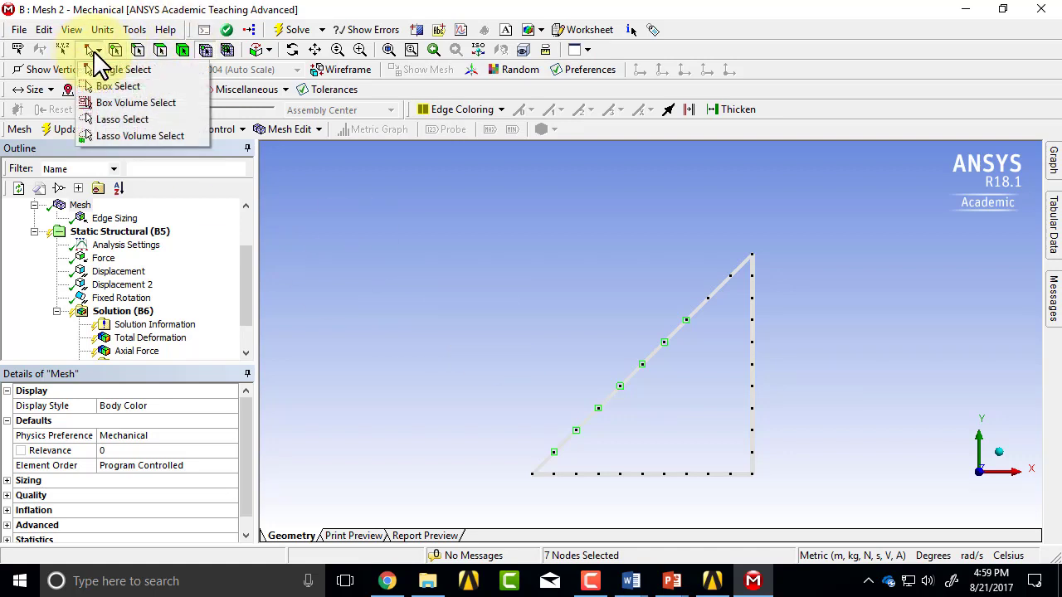
pyautogui.click(400, 311)
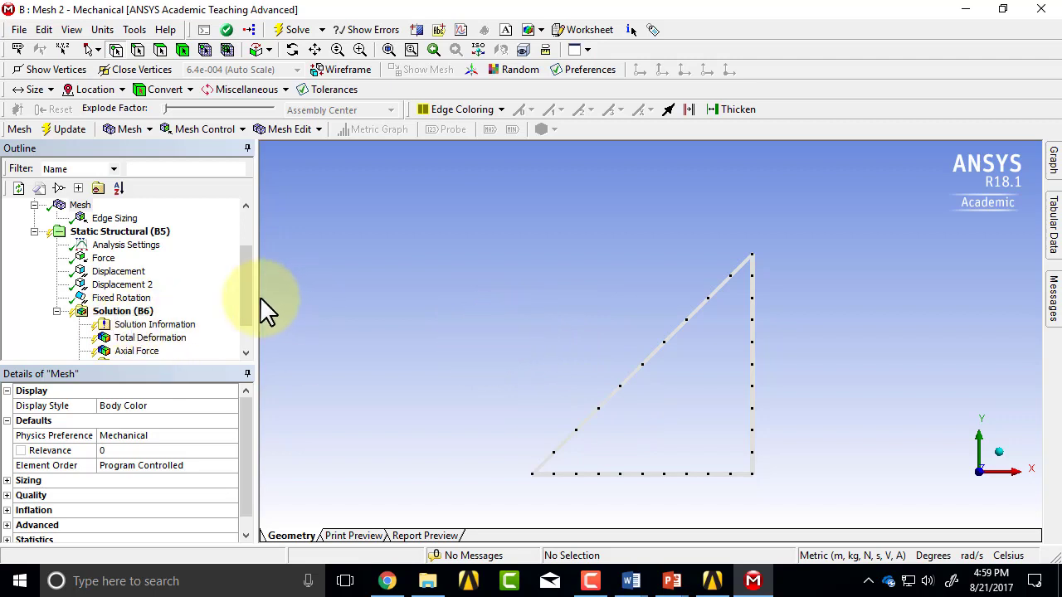
# Step: Display the Total Deformation contour under Solution (B6), maximum 0.00013185 m at the top corner
pyautogui.scroll(-1, 243, 304)
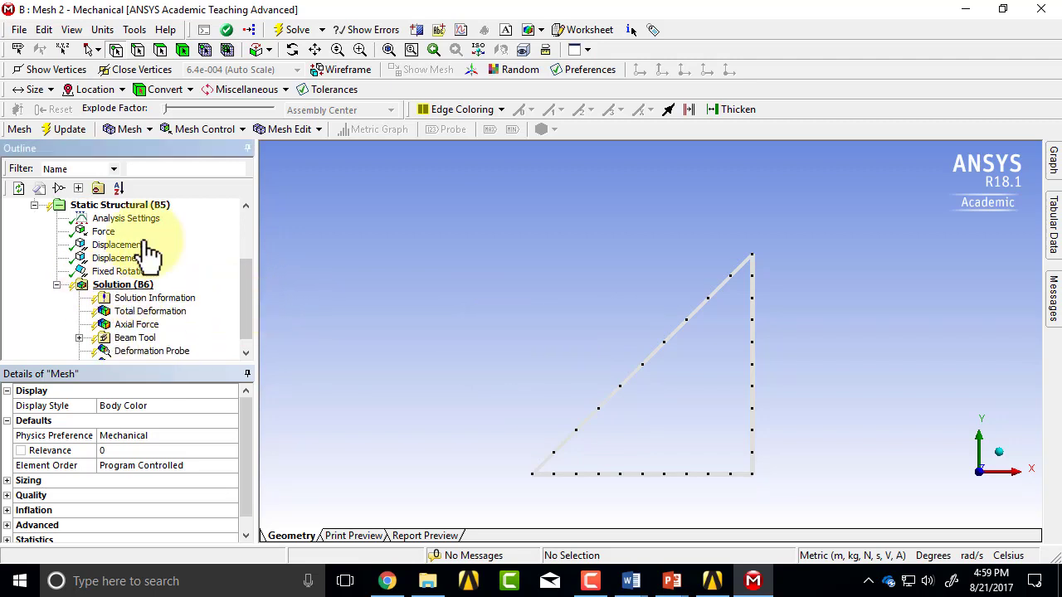
pyautogui.click(298, 217)
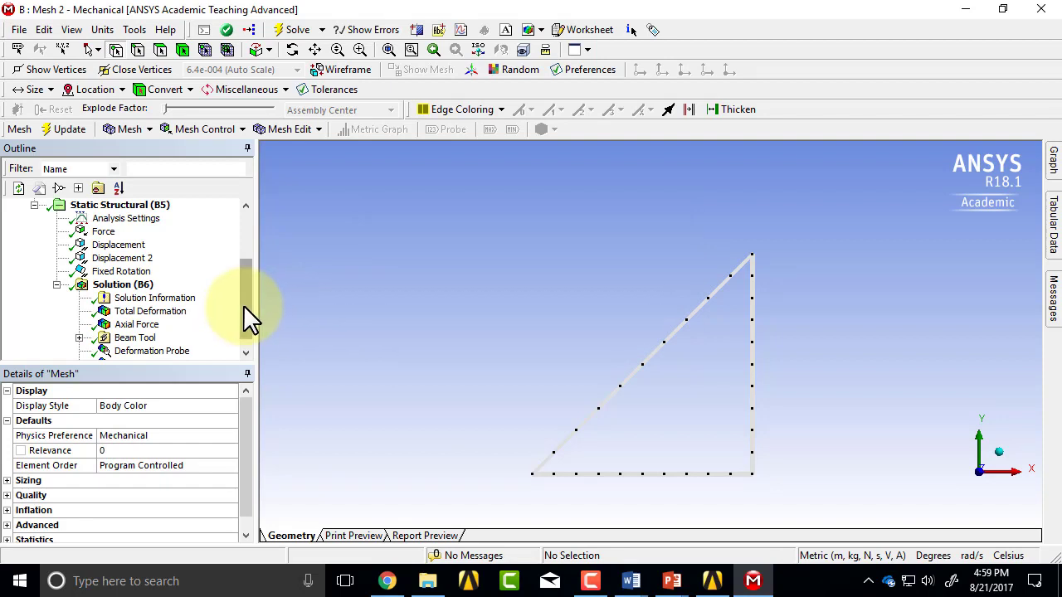
pyautogui.moveTo(246, 304); pyautogui.dragTo(246, 325)
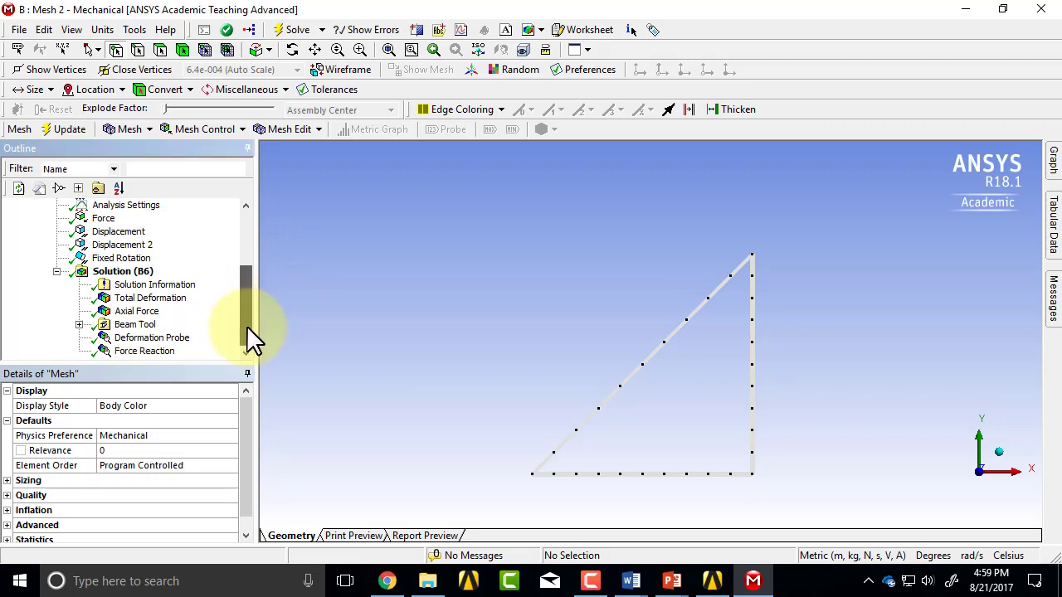
pyautogui.click(147, 300)
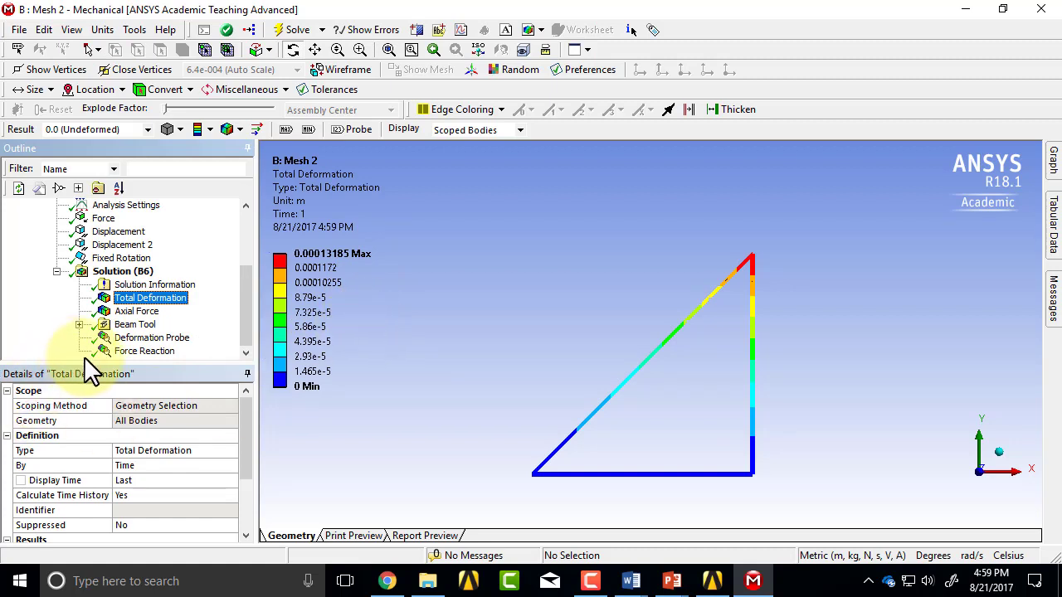
# Step: Select the Deformation Probe and read its X Axis deflection of 1.2757e-004 m
pyautogui.moveTo(246, 308)
pyautogui.mouseDown()
pyautogui.moveTo(250, 296)
pyautogui.moveTo(251, 322)
pyautogui.mouseUp()
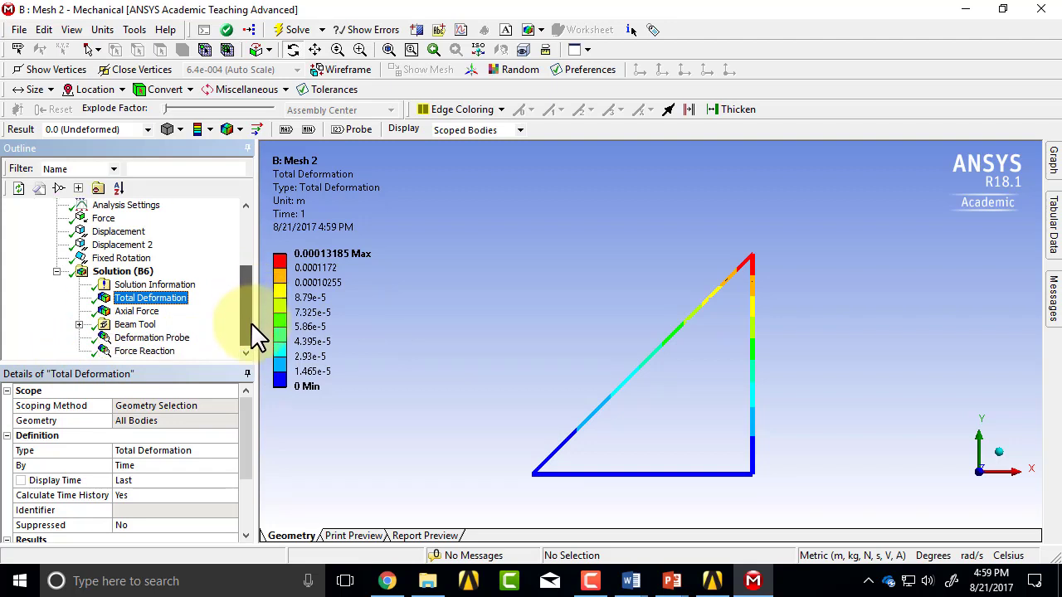
pyautogui.click(162, 338)
pyautogui.click(247, 469)
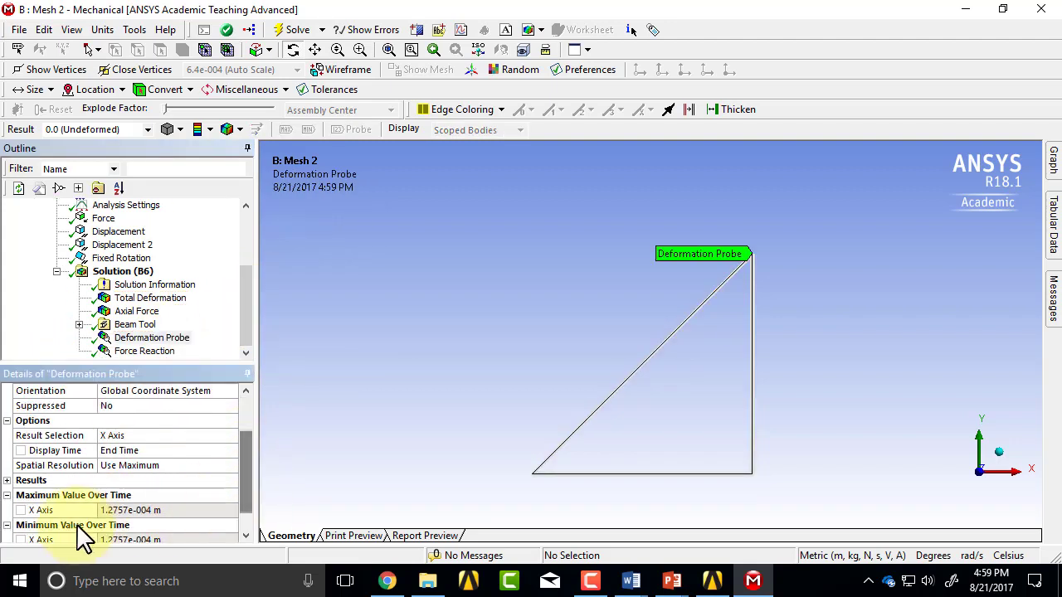
pyautogui.click(27, 484)
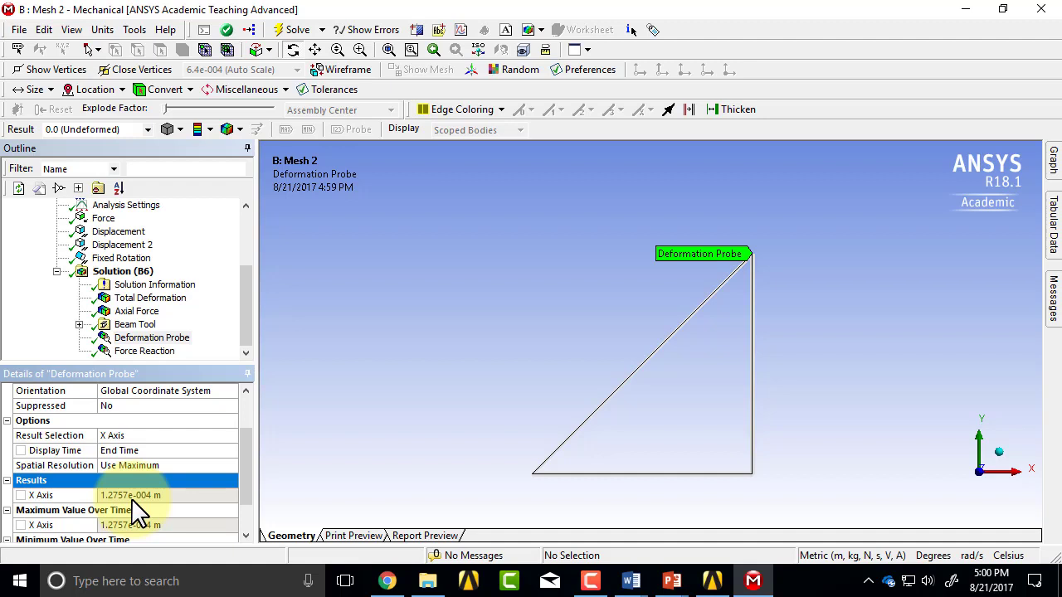
pyautogui.click(245, 316)
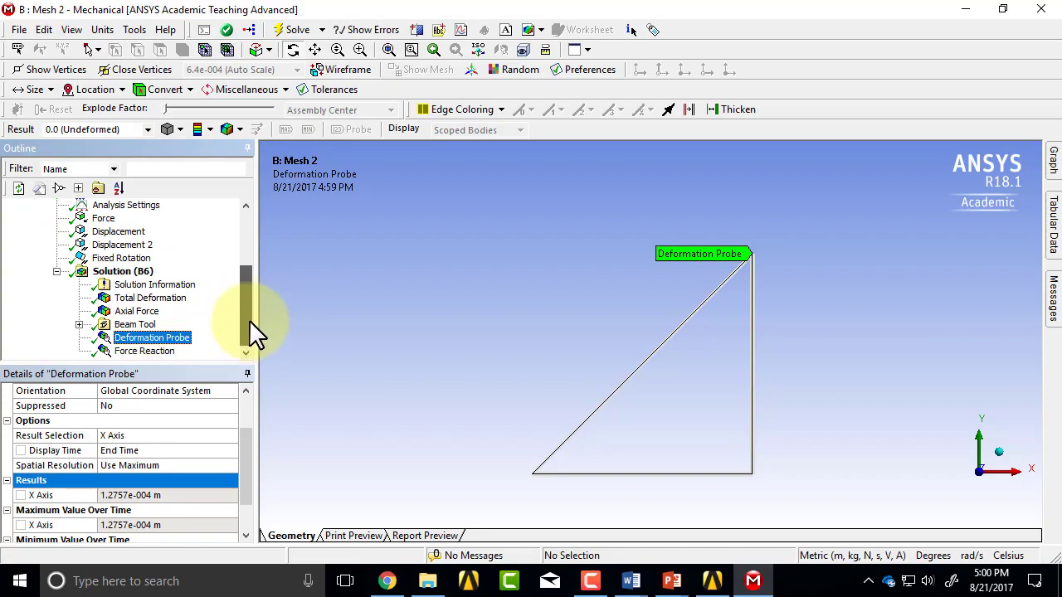
pyautogui.moveTo(253, 332); pyautogui.dragTo(252, 298)
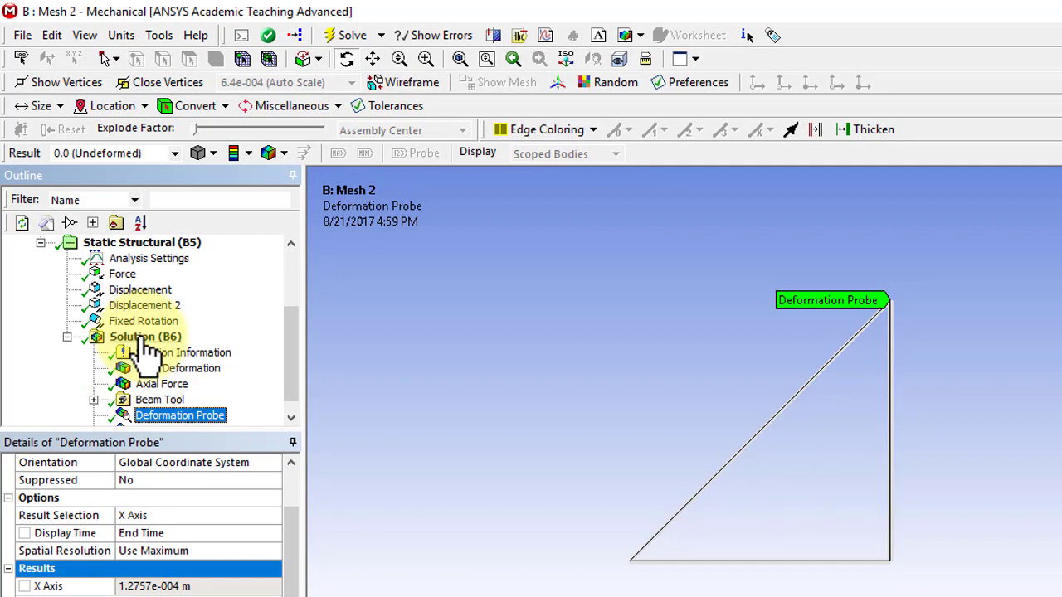
# Step: Set the Total Deformation result scale to 1.3e+003 (5x Auto) so the members bend visibly
pyautogui.click(176, 368)
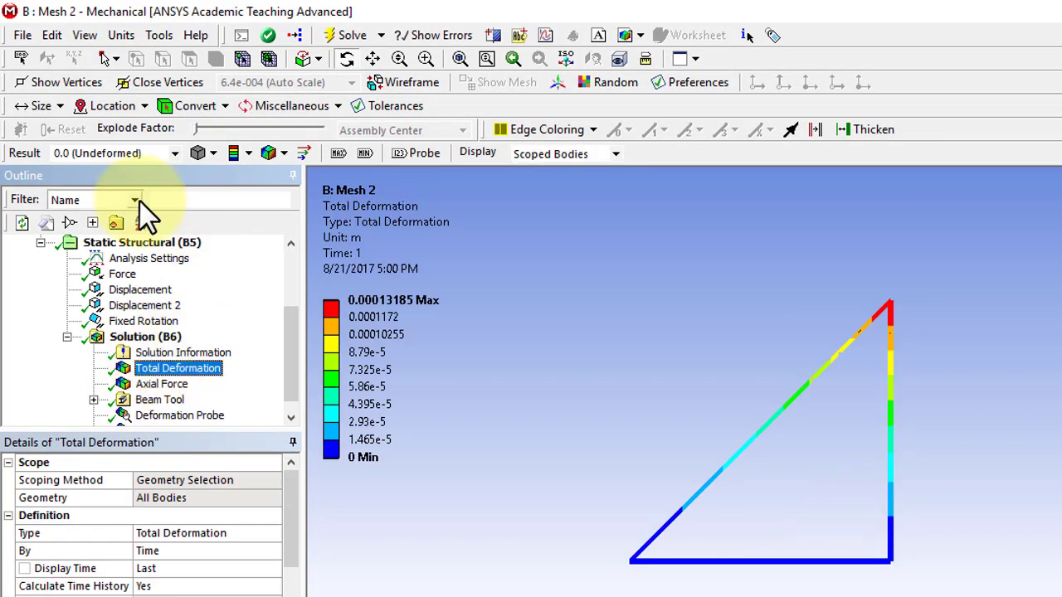
pyautogui.click(174, 153)
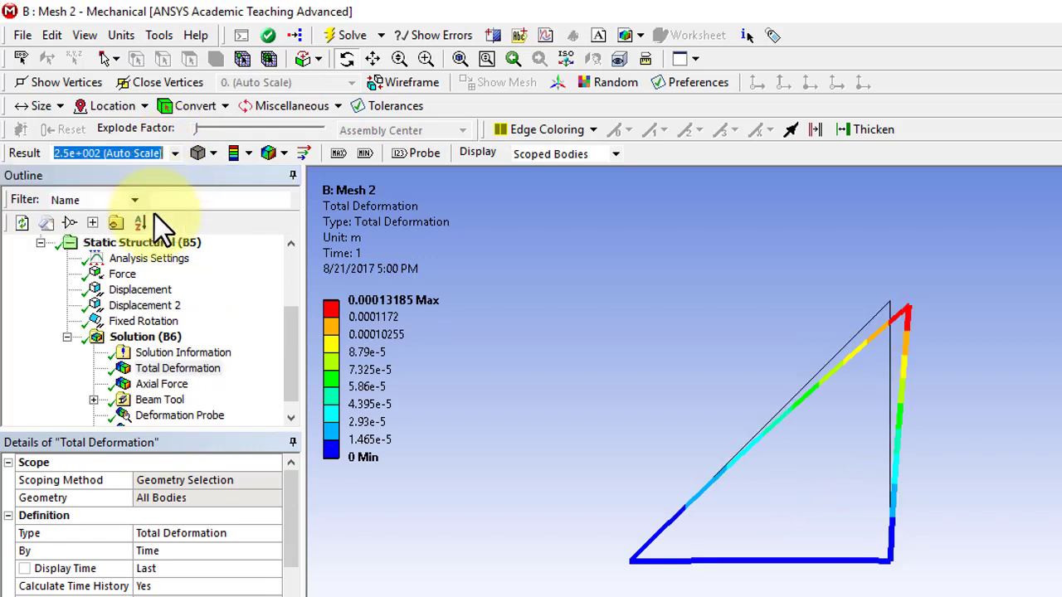
pyautogui.click(283, 154)
pyautogui.click(769, 325)
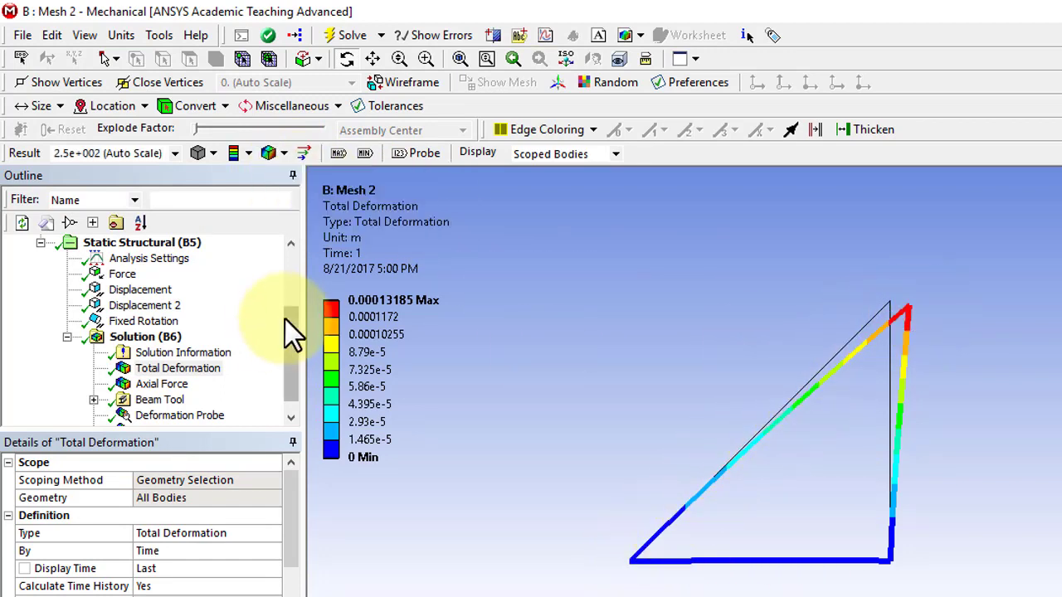
pyautogui.click(174, 153)
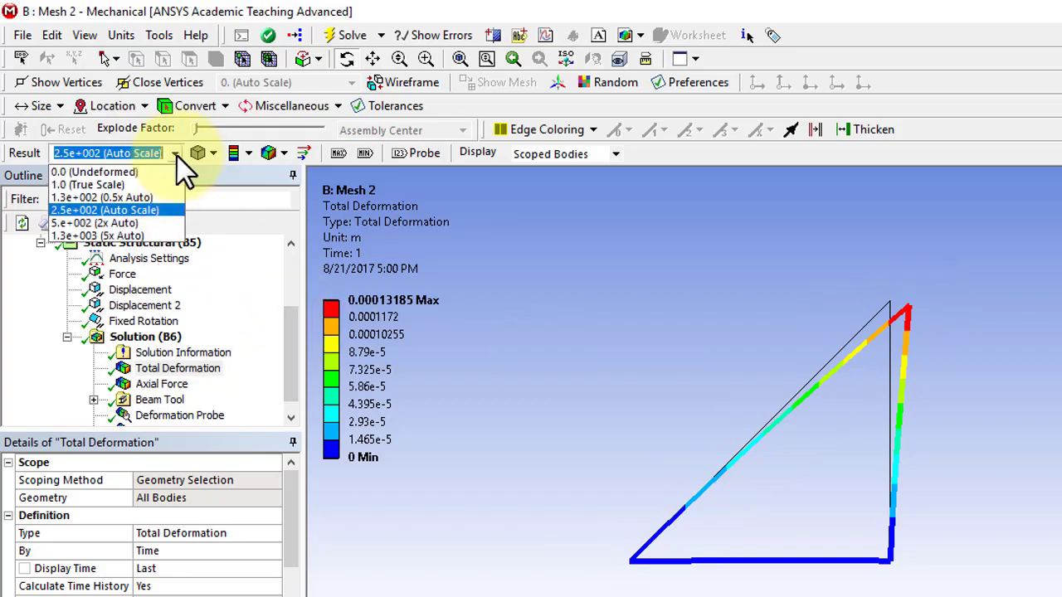
pyautogui.click(138, 233)
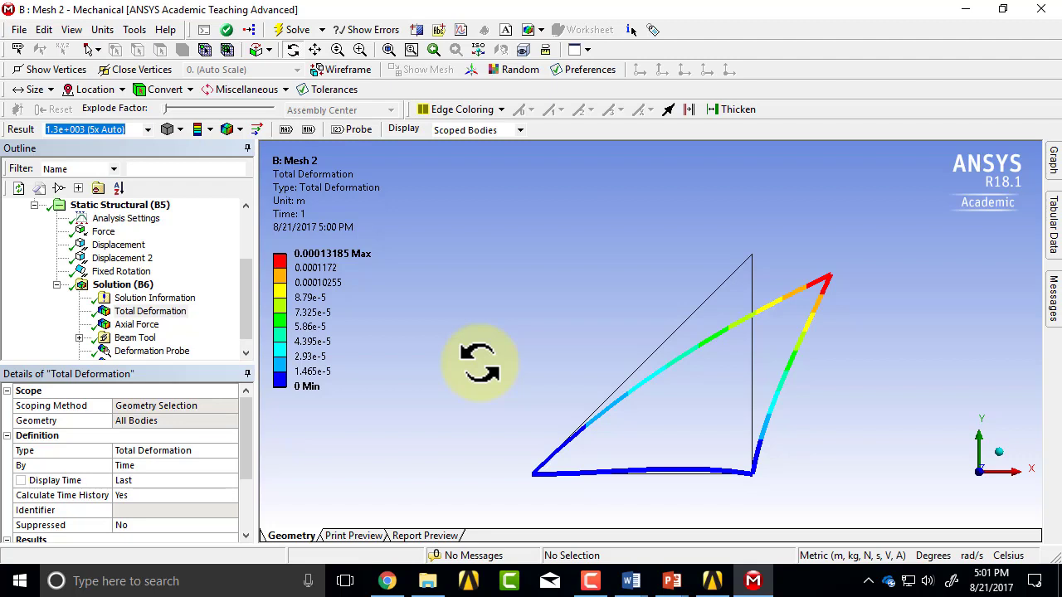
# Step: Save the project with File > Save Project
pyautogui.click(19, 31)
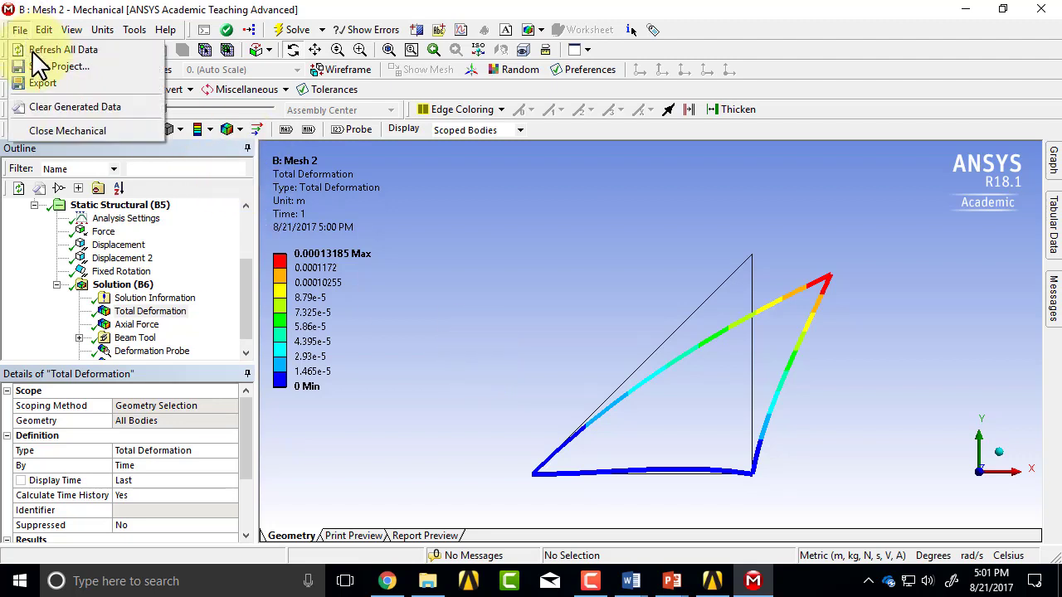
pyautogui.click(55, 68)
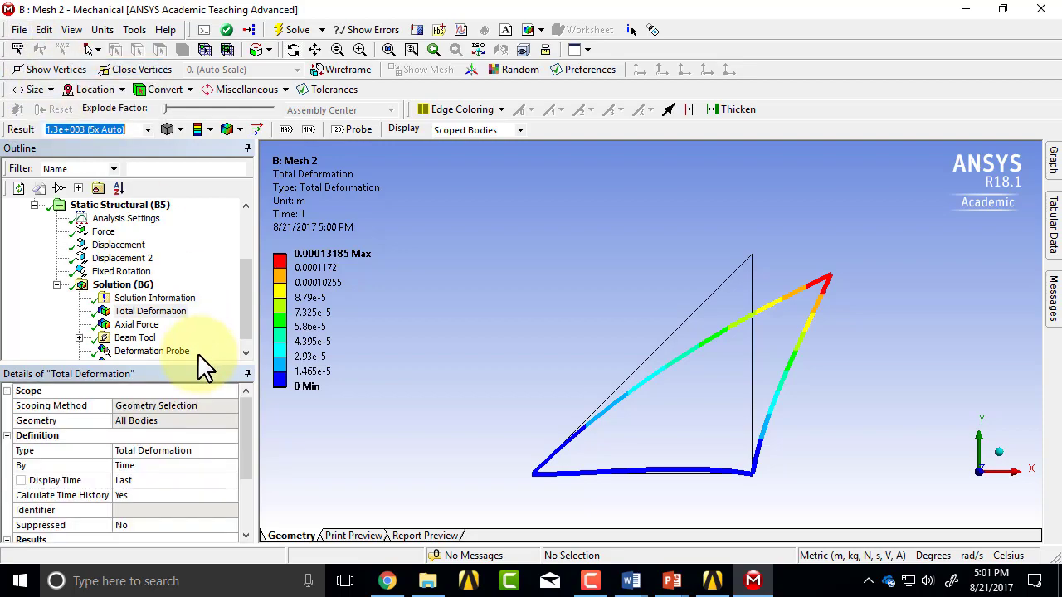